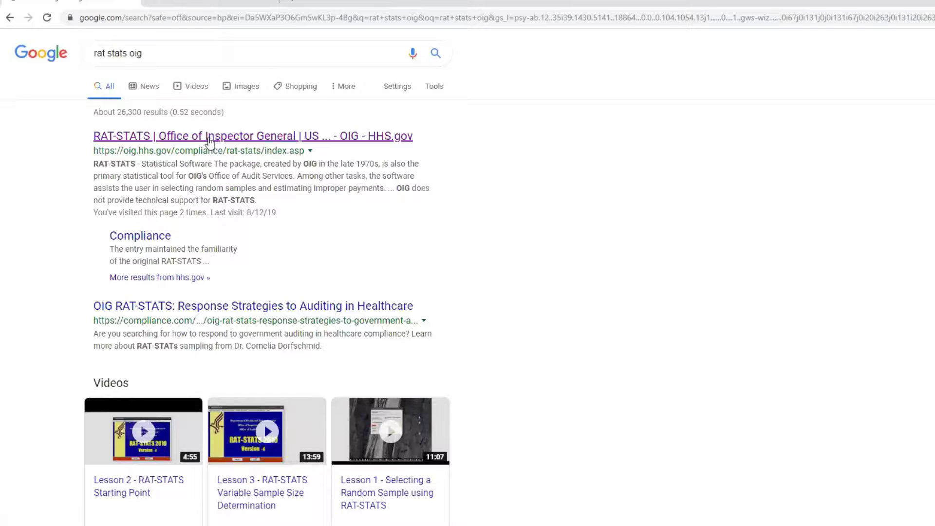
Step: Open the OIG RAT-STATS page and download the RAT-STATS 2010 for Windows ZIP
left_click(205, 137)
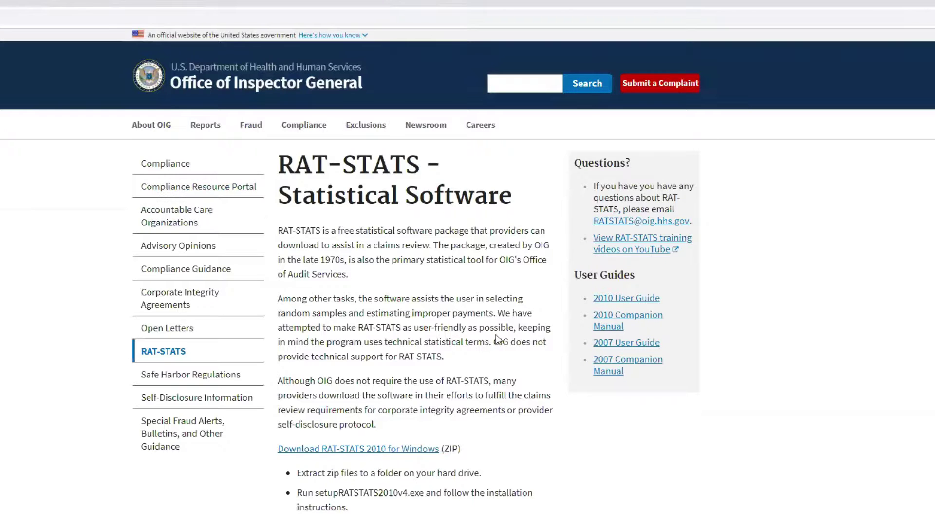
scroll(439, 267, "down", 2)
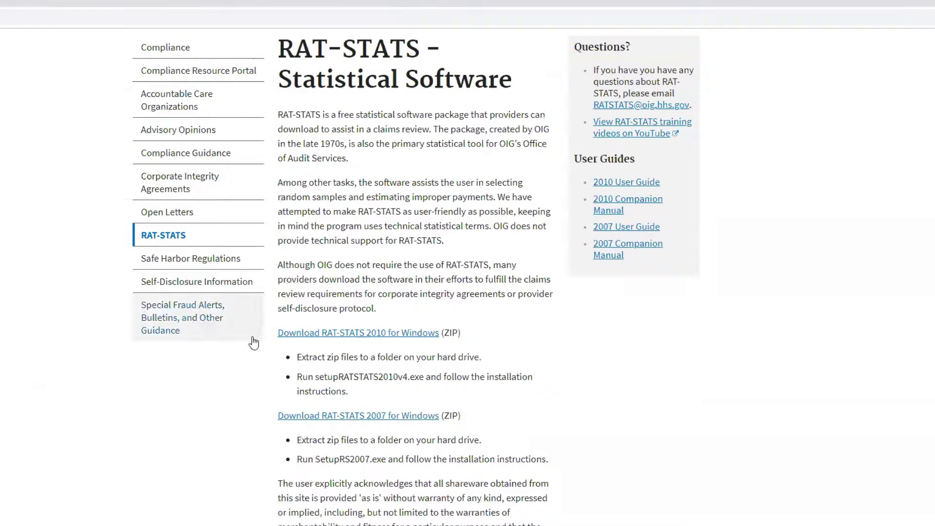
left_click(415, 333)
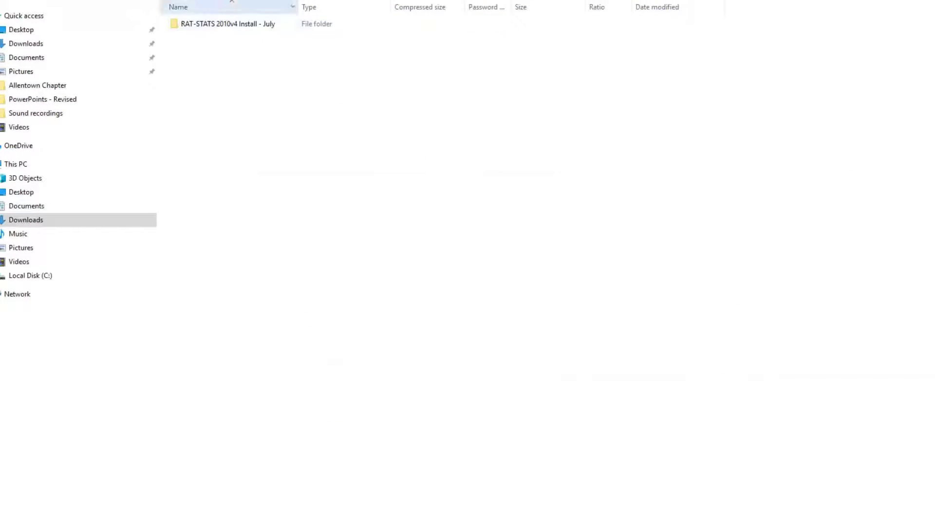
Step: Browse into the Install RAT-STATS 2010 V4 folder and select the RAT-STATS 2010 Version 4 installer
left_click(228, 22)
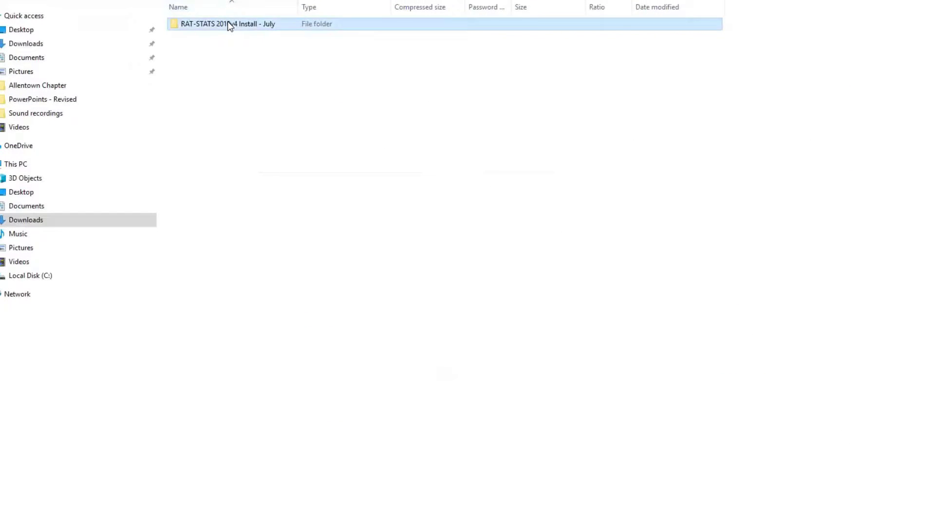
double_click(229, 24)
double_click(234, 24)
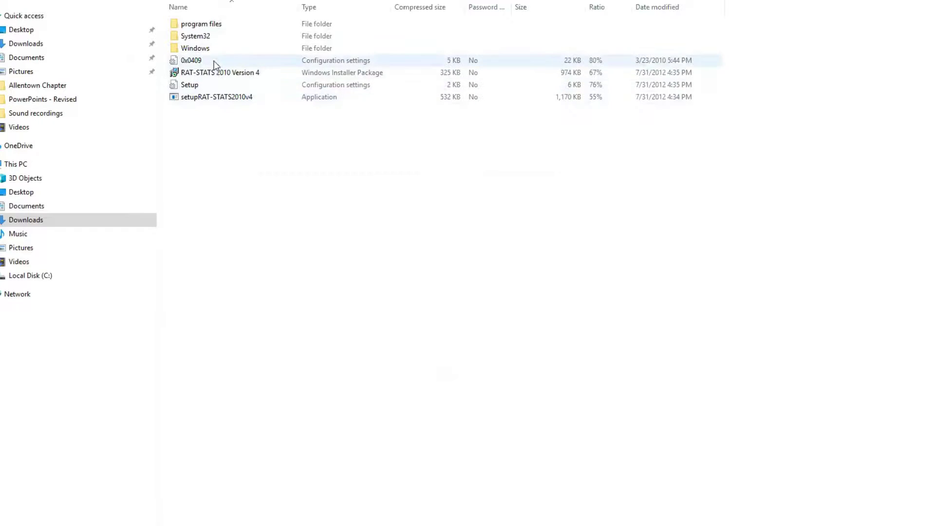
left_click(218, 74)
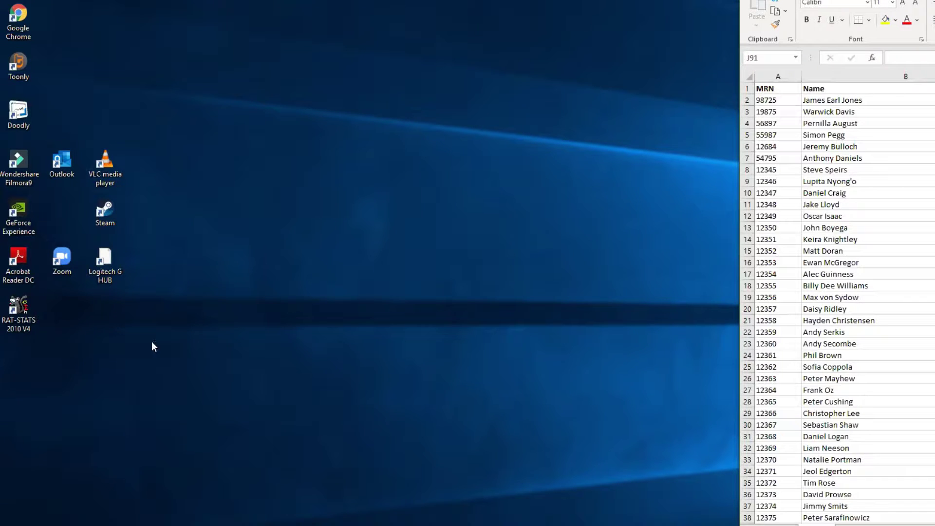
Step: Launch RAT-STATS 2010 V4 beside the claims spreadsheet and open the Random Numbers menu
double_click(19, 317)
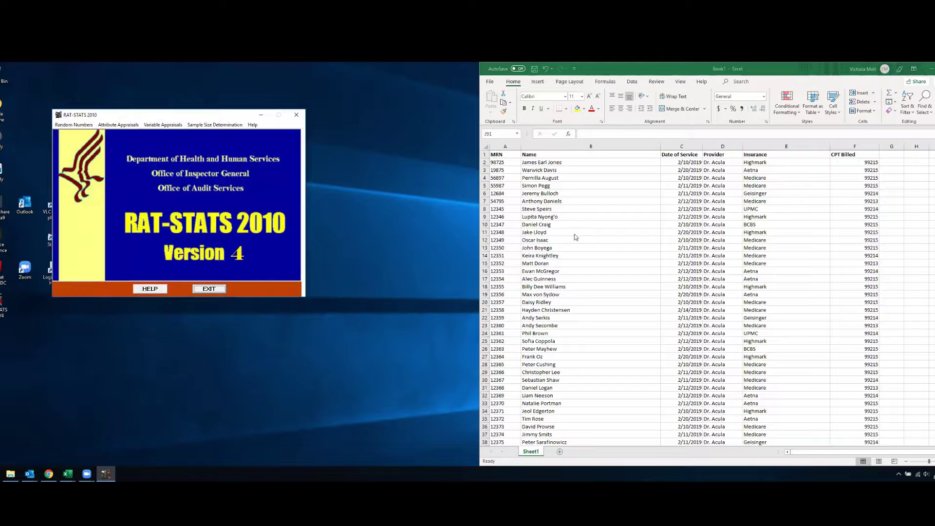
left_click(747, 442)
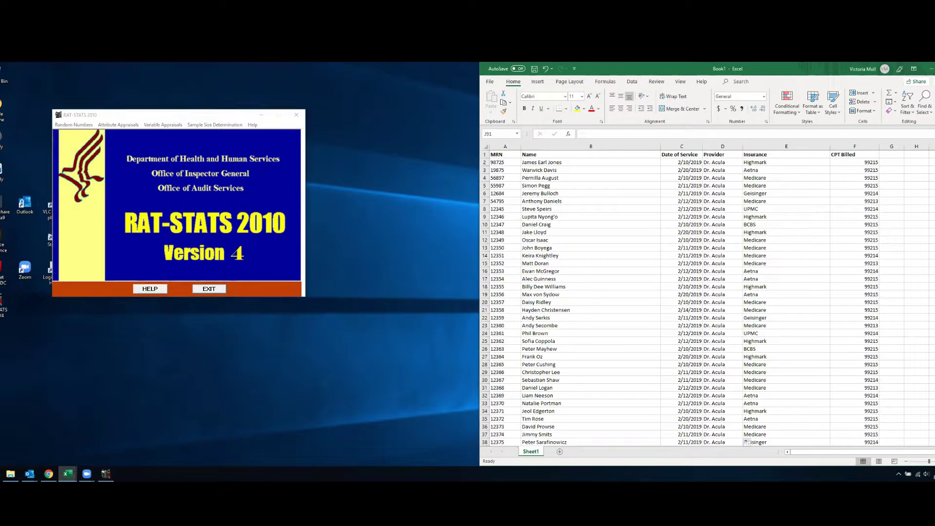
scroll(747, 442, "down", 20)
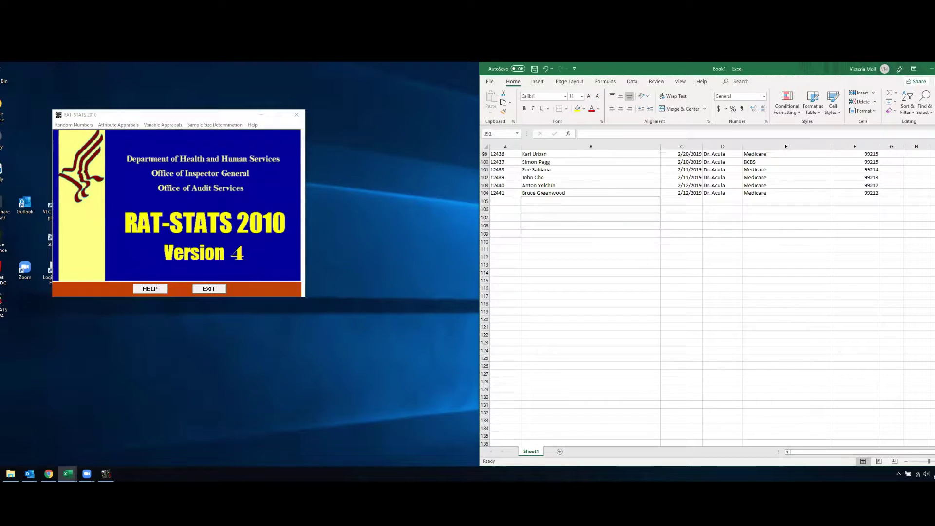
scroll(747, 442, "up", 20)
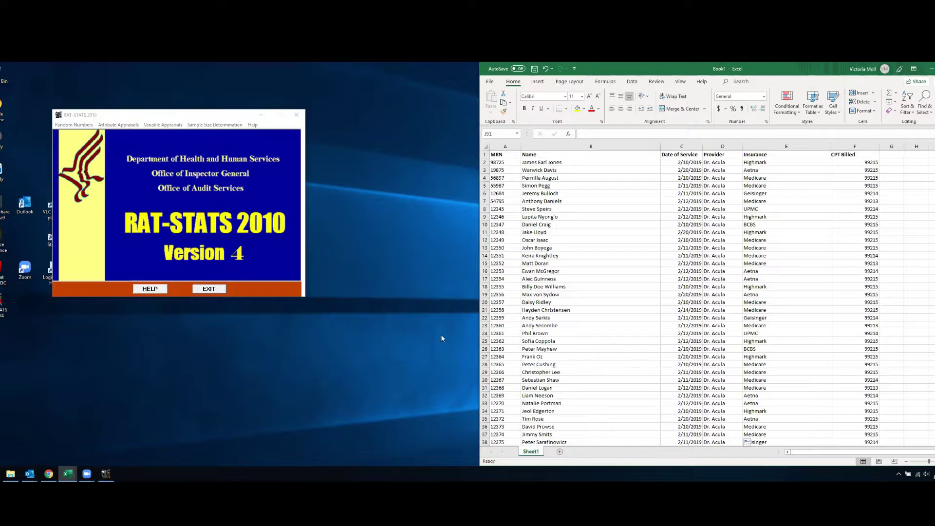
left_click(74, 125)
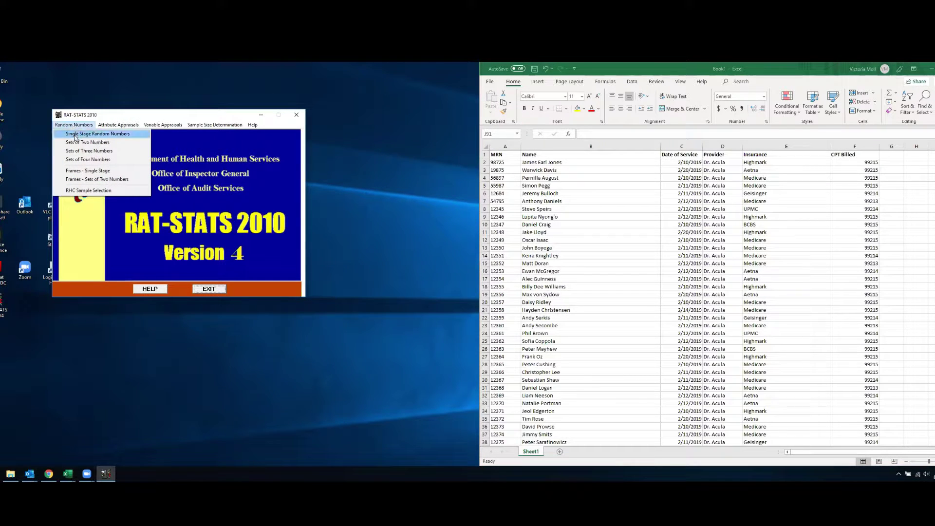
Step: Choose Single Stage Random Numbers and enter an audit review name based on the provider in cell D2
left_click(76, 135)
left_click(105, 123)
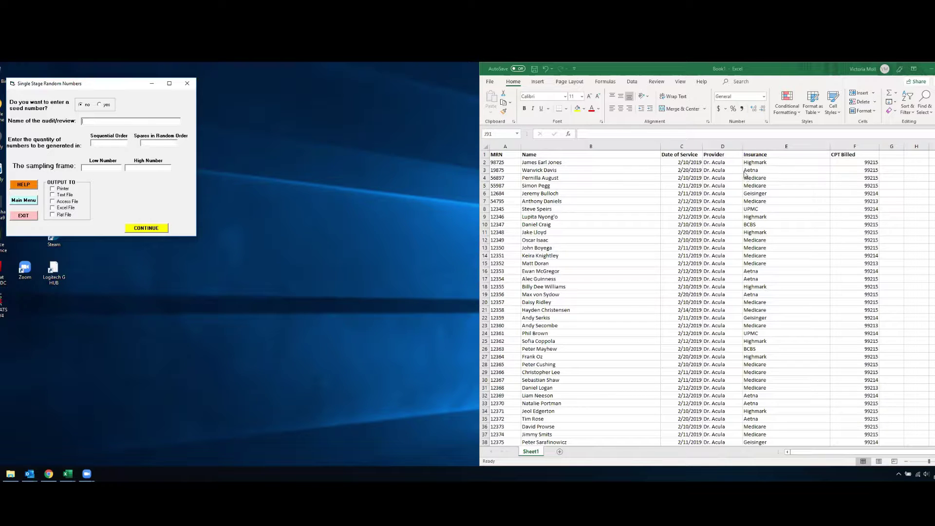
left_click(725, 162)
left_click(725, 162)
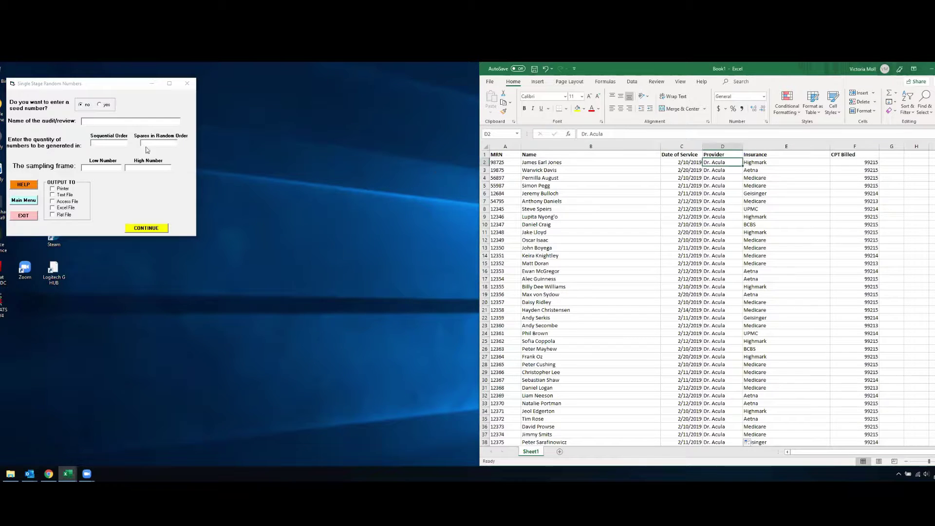
left_click(100, 121)
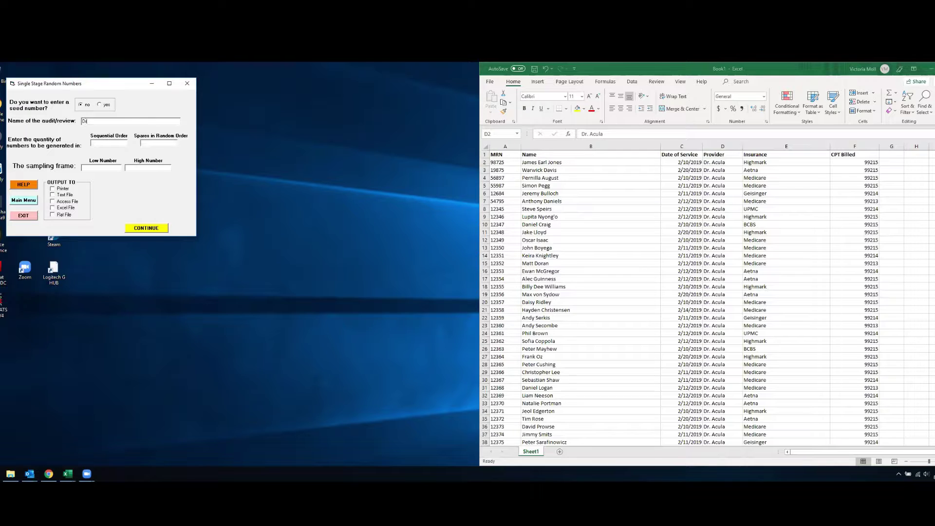
type("Dr. Acula Review")
left_click(102, 168)
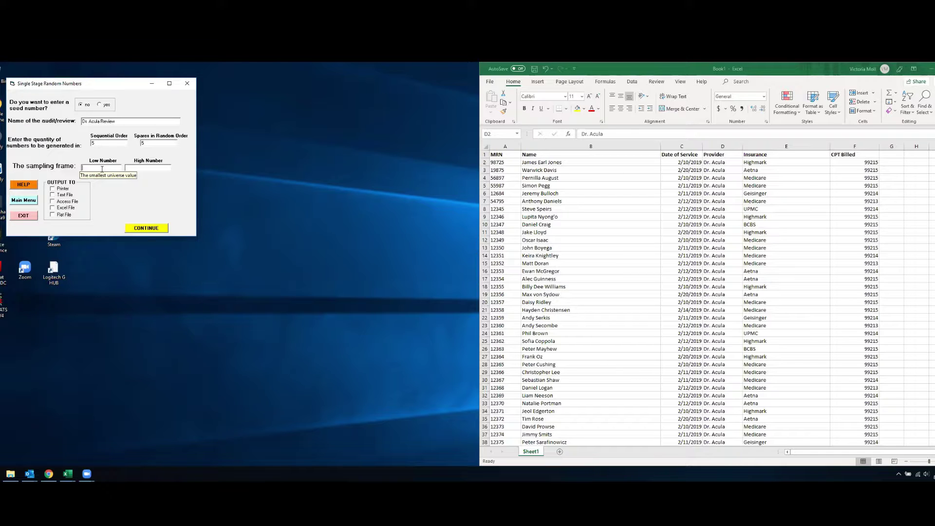
Step: Set Low Number 2 and High Number 104 to match the claim rows, with Excel File output
left_click(723, 162)
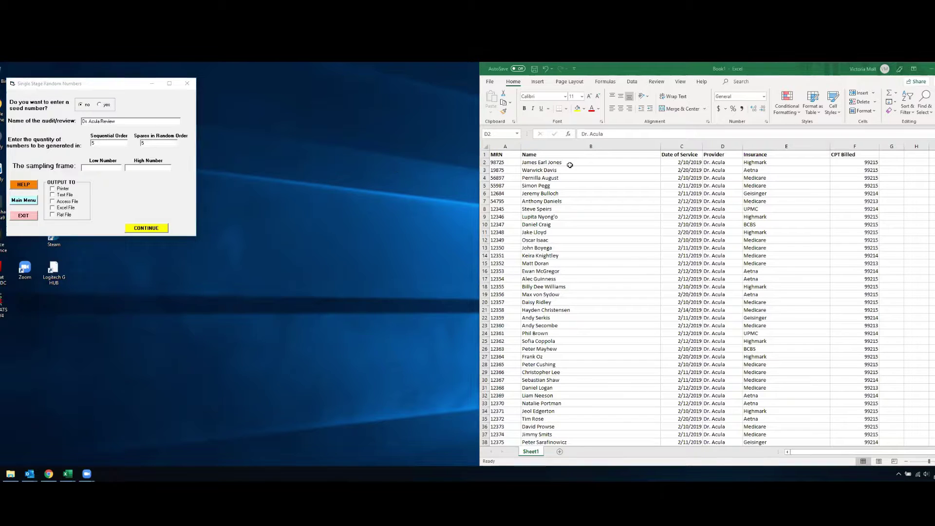
left_click(483, 154)
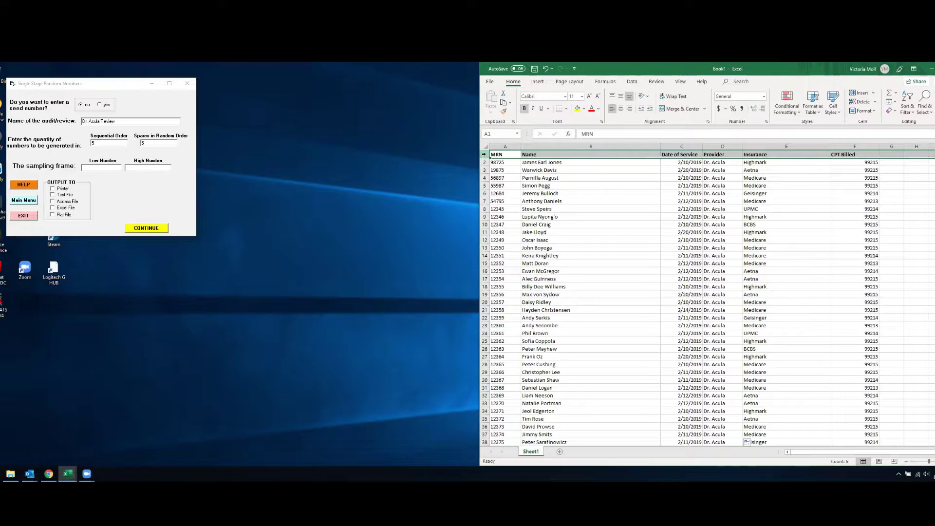
left_click(484, 162)
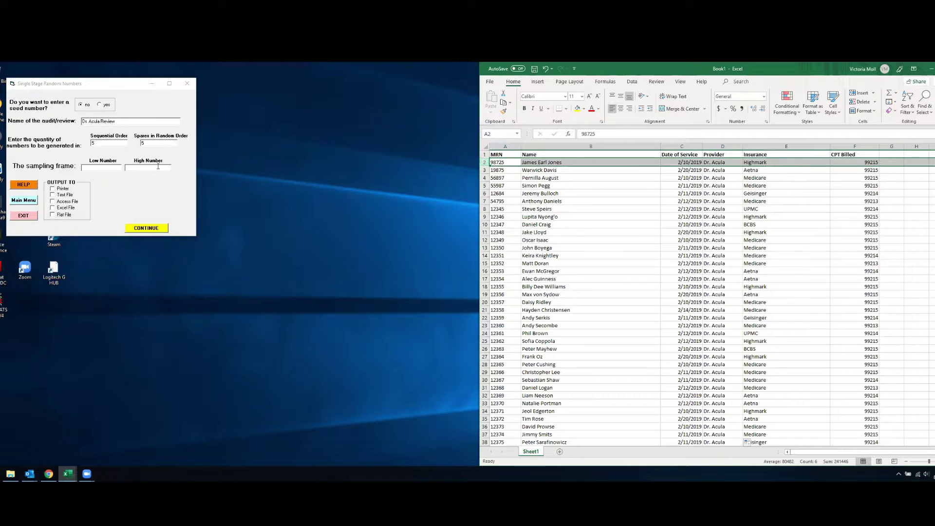
left_click(103, 168)
type("2")
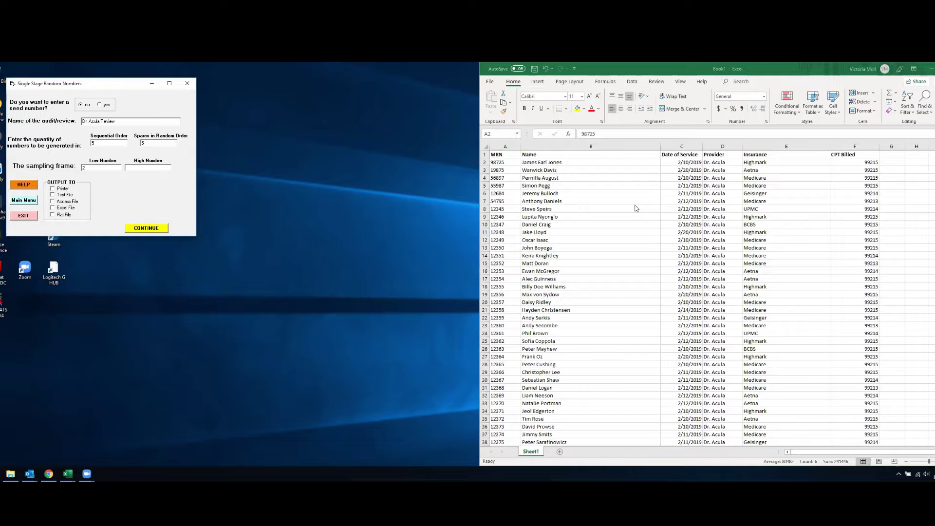
scroll(555, 209, "down", 20)
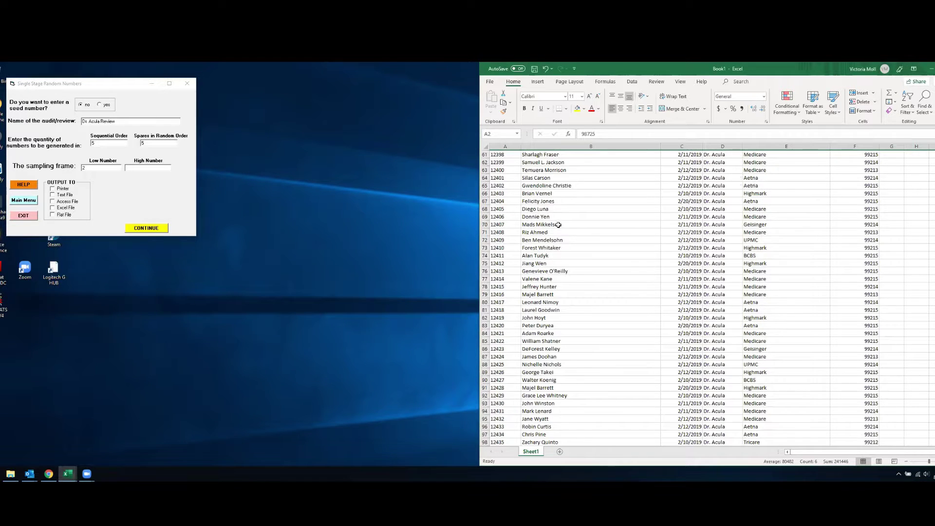
left_click(506, 278)
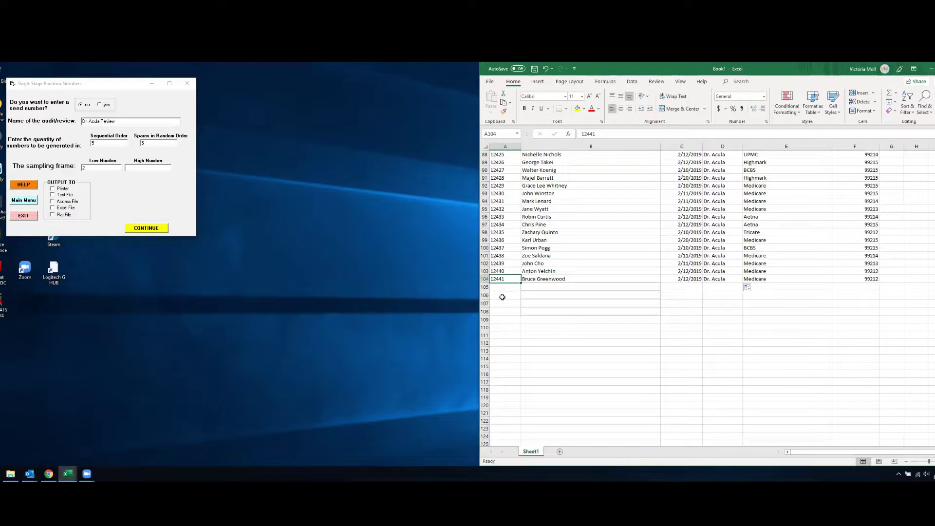
left_click(127, 167)
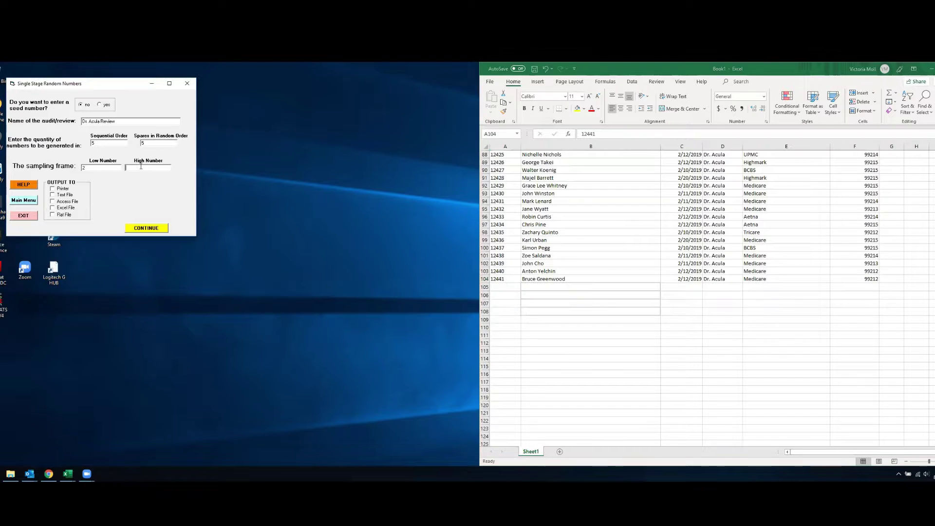
type("104")
left_click(53, 208)
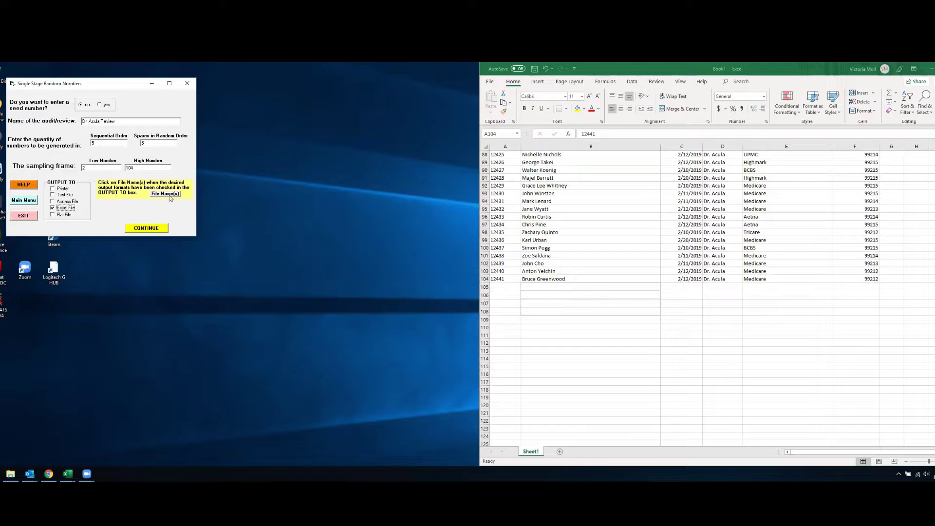
Step: Save the Excel output as 'rat stats sample' in Documents
left_click(163, 194)
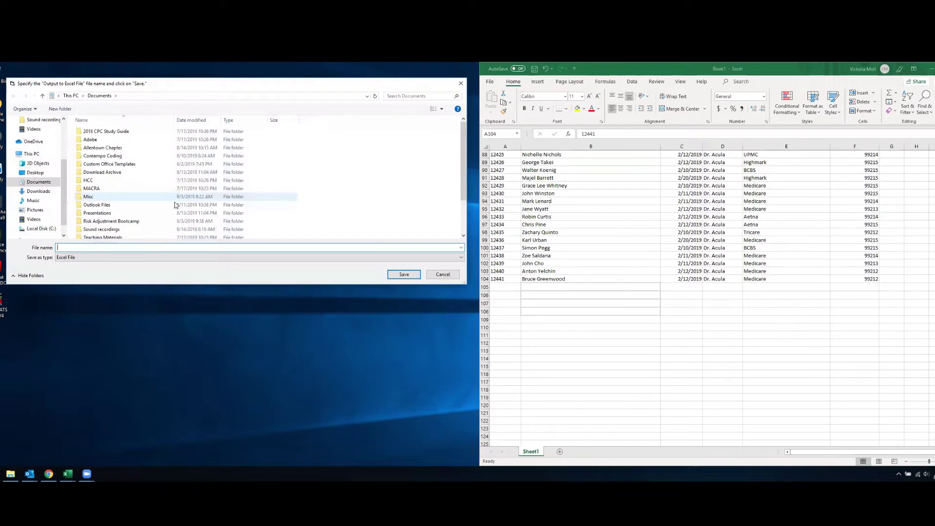
type("ra")
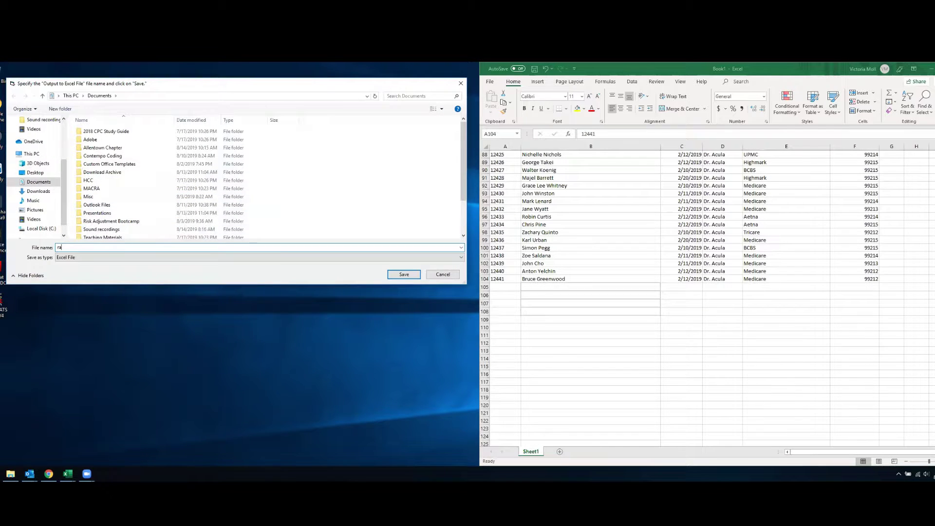
type("t stats san")
left_click(405, 274)
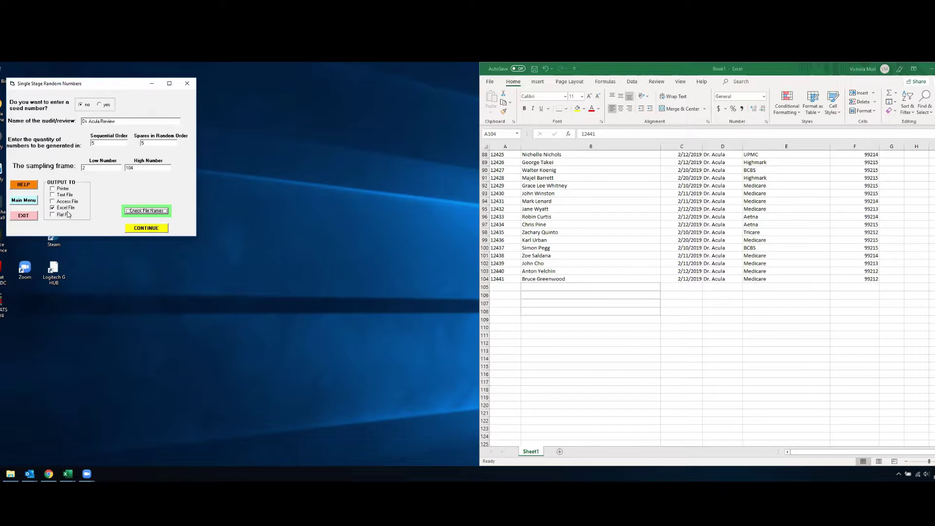
Step: Generate the 10 random numbers, acknowledge the export to Excel, and exit RAT-STATS
left_click(143, 229)
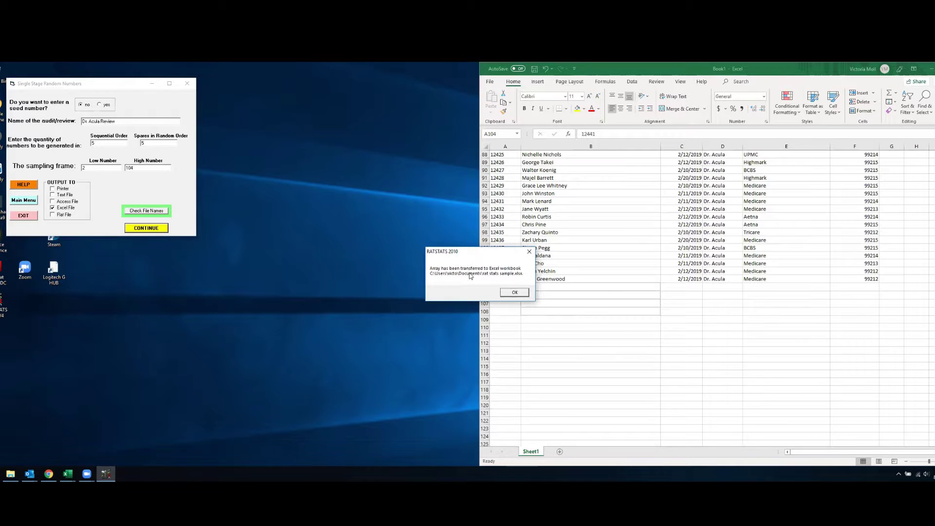
left_click(515, 293)
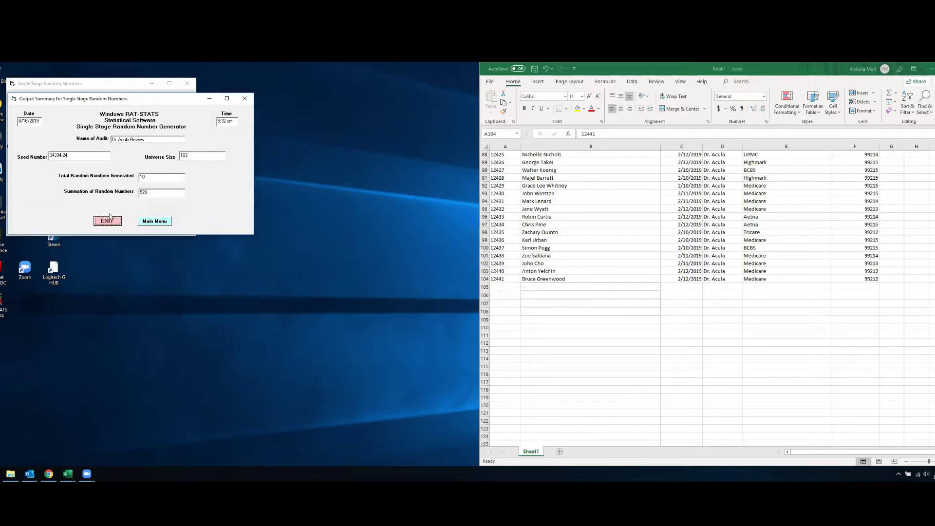
left_click(110, 221)
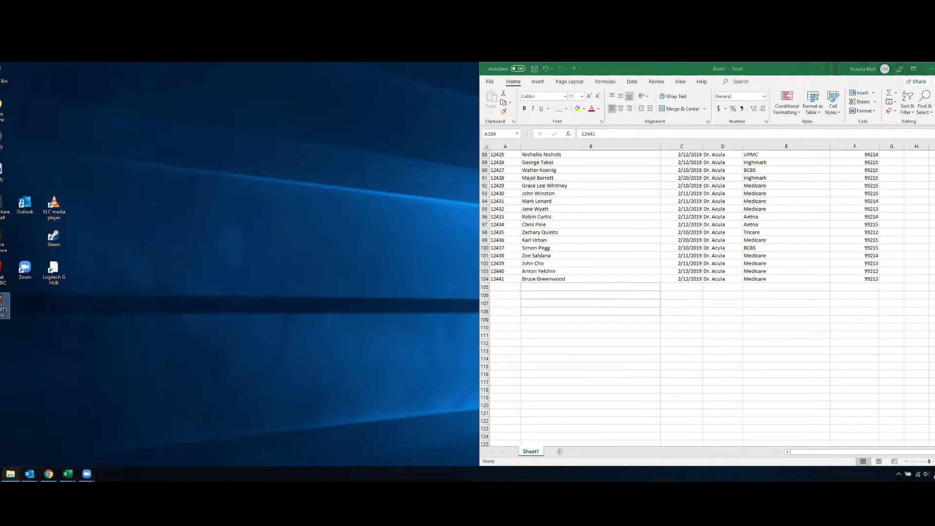
left_click(11, 474)
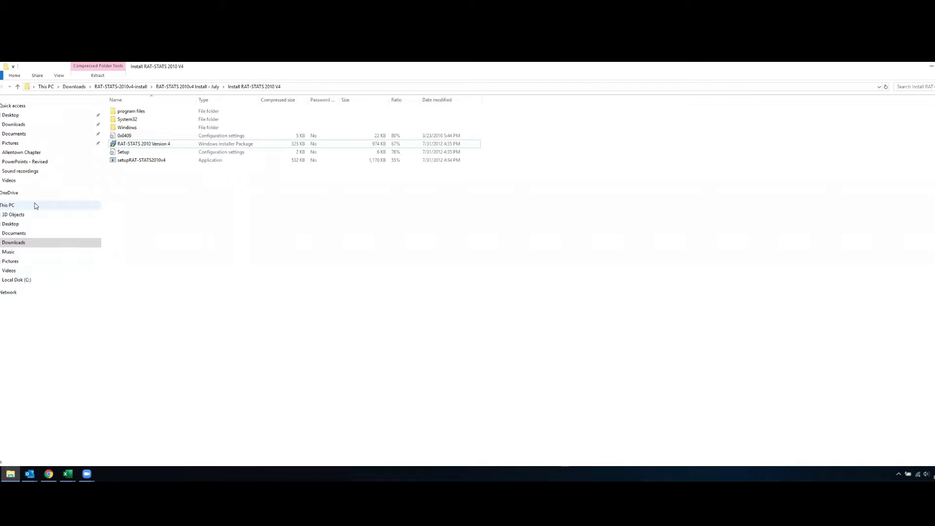
Step: Open the rat stats sample workbook from Documents, sorted newest first by Date modified
left_click(15, 134)
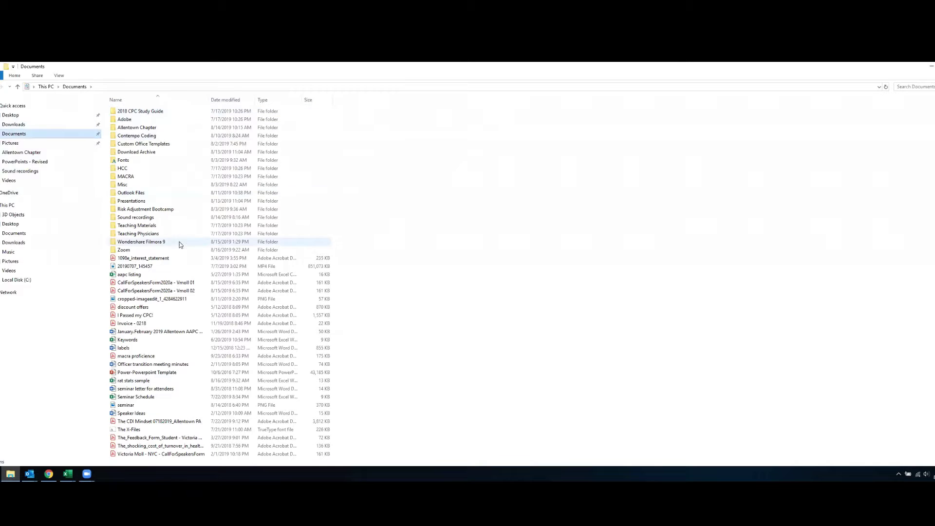
left_click(226, 100)
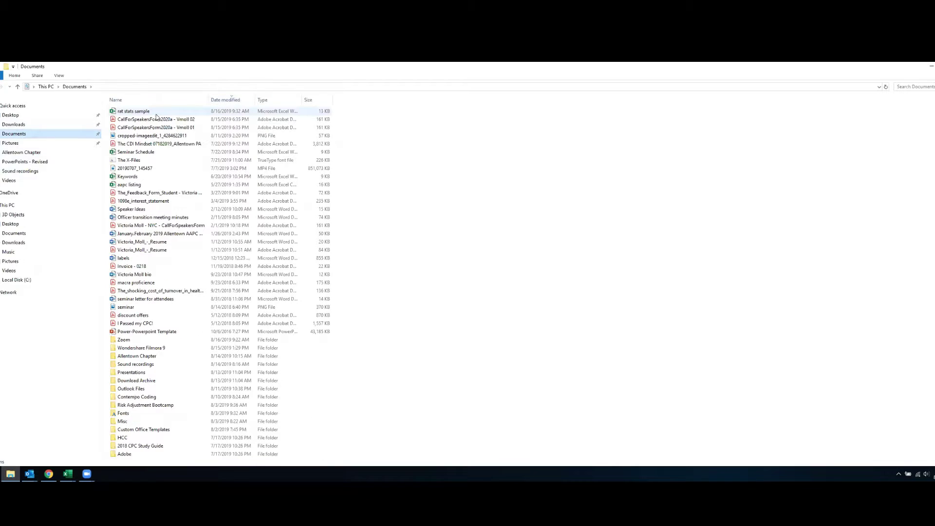
double_click(140, 113)
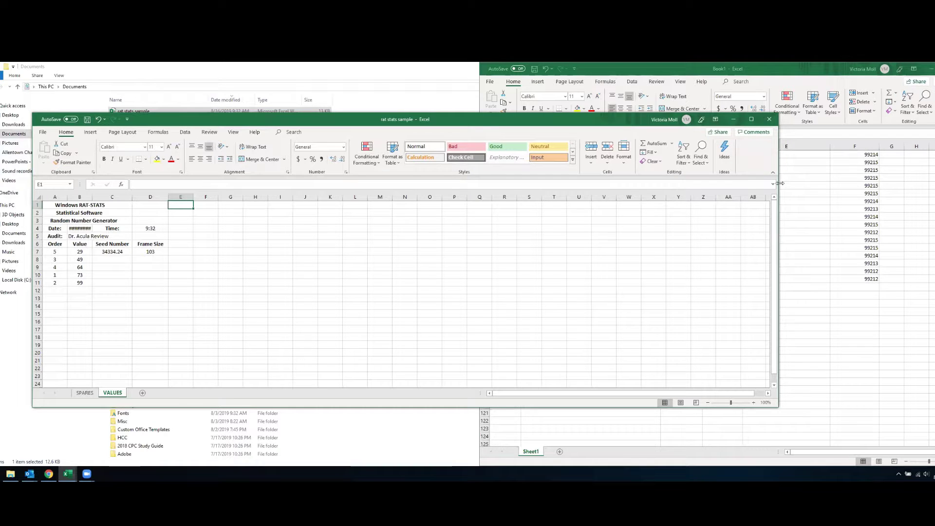
Step: Place the narrowed sample window left of the claims list and minimize File Explorer
left_click_drag(780, 183, 202, 183)
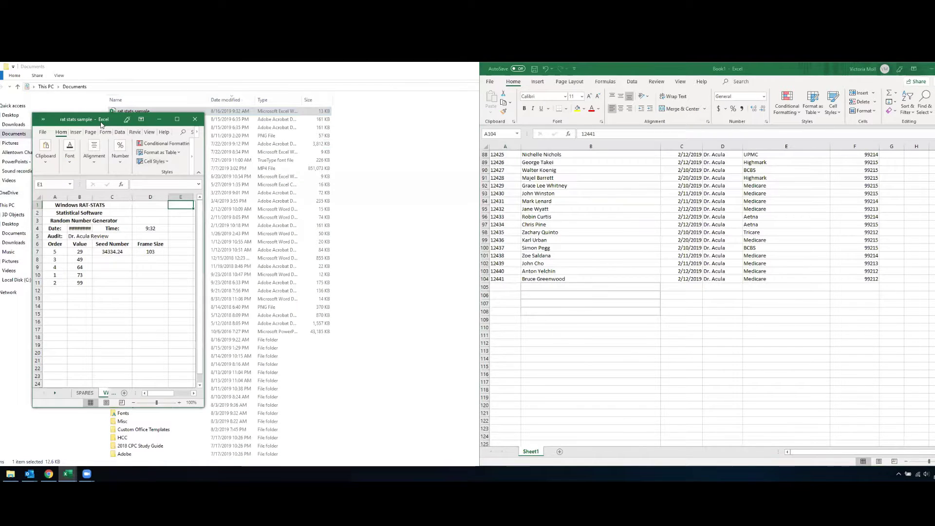
left_click_drag(100, 123, 279, 123)
left_click(461, 66)
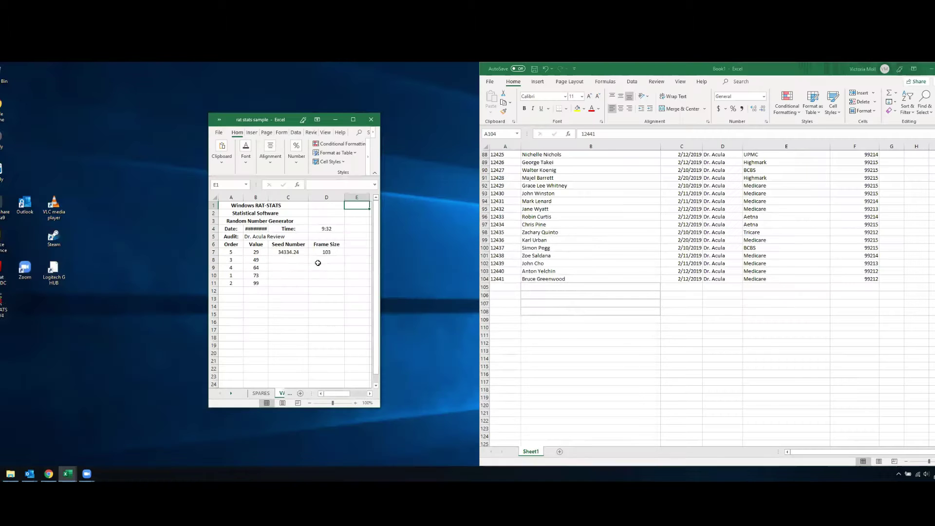
left_click(931, 65)
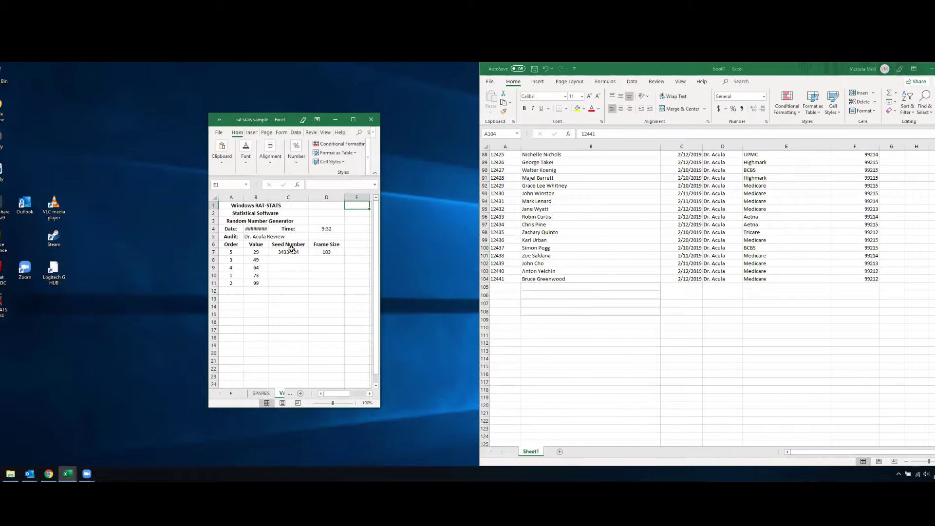
Step: Step through the sampled values 29, 49, 64, 73 and 99 in the sample sheet
left_click(242, 257)
left_click_drag(230, 283, 233, 252)
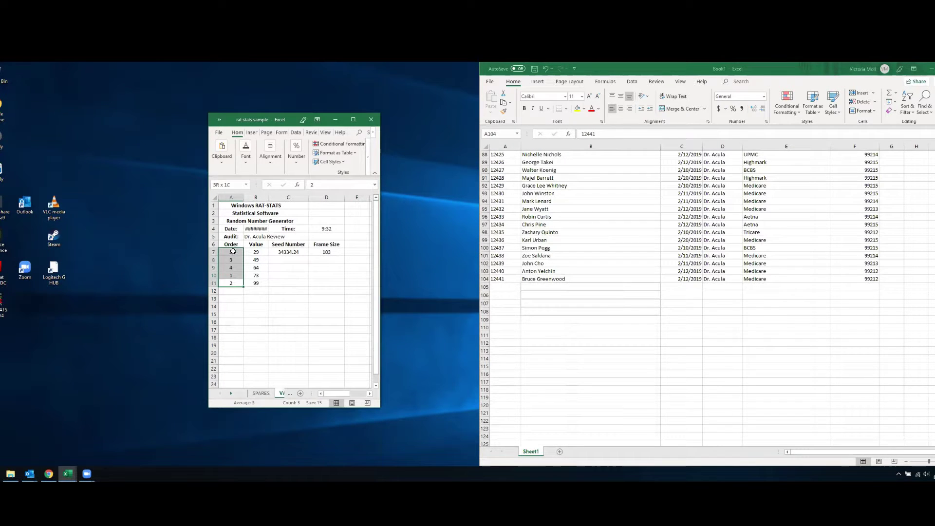
left_click(250, 287)
left_click(256, 252)
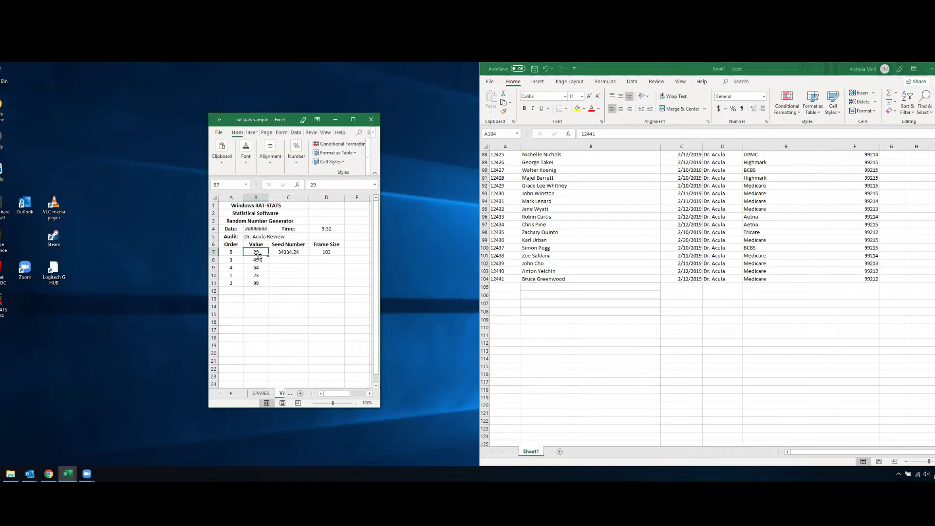
left_click(258, 260)
left_click(262, 268)
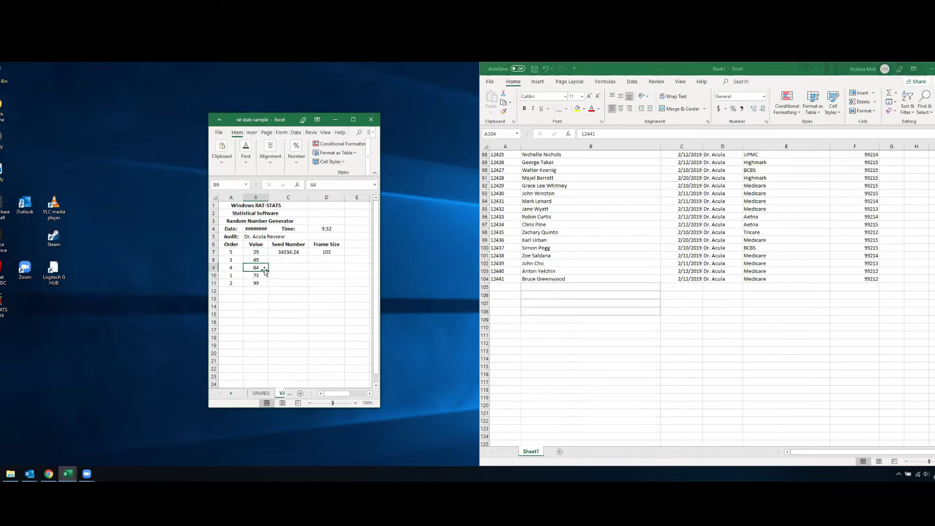
left_click(260, 275)
left_click(258, 283)
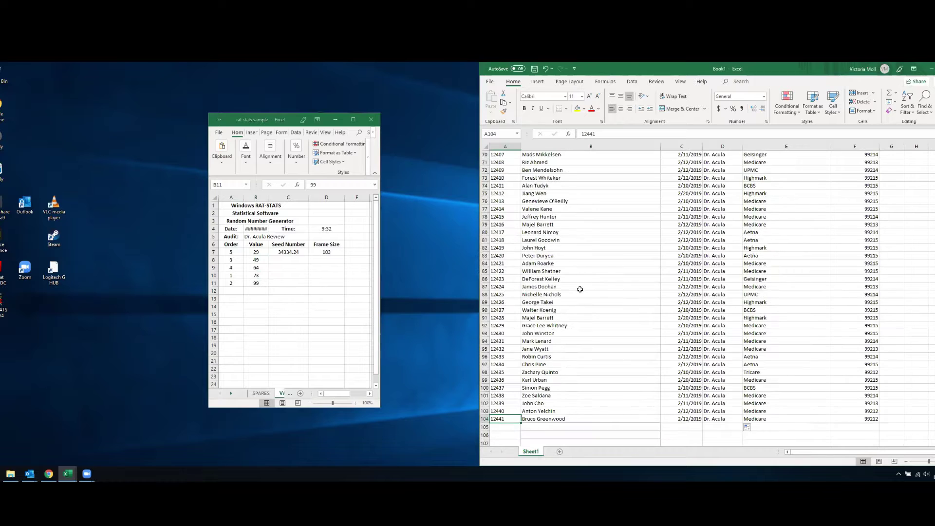
Step: Highlight claim rows 29 and 49 of Book1 in yellow
scroll(581, 289, "up", 20)
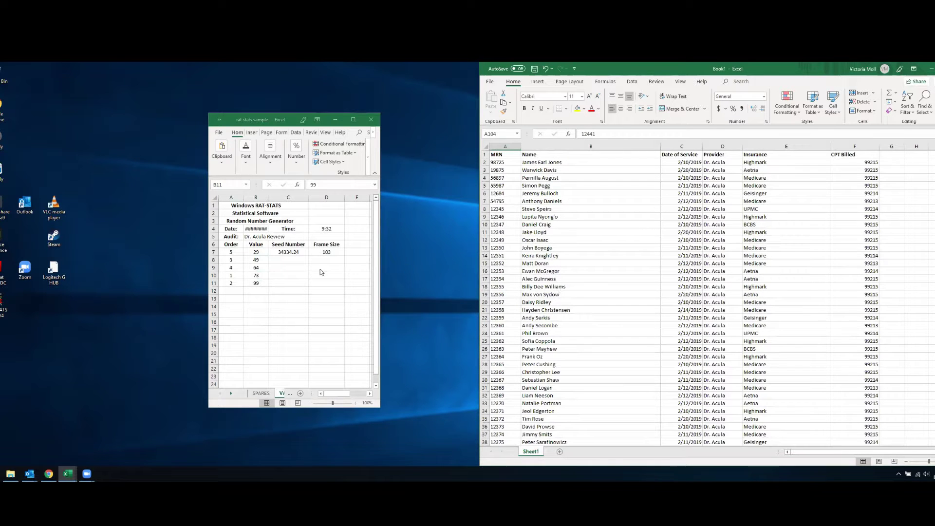
left_click(257, 251)
left_click(570, 174)
left_click(484, 371)
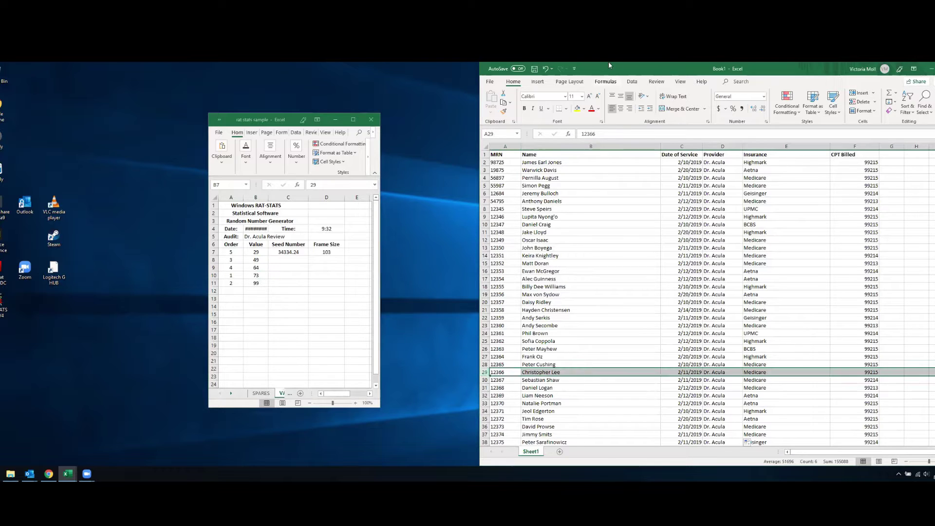
left_click(578, 108)
scroll(558, 296, "down", 9)
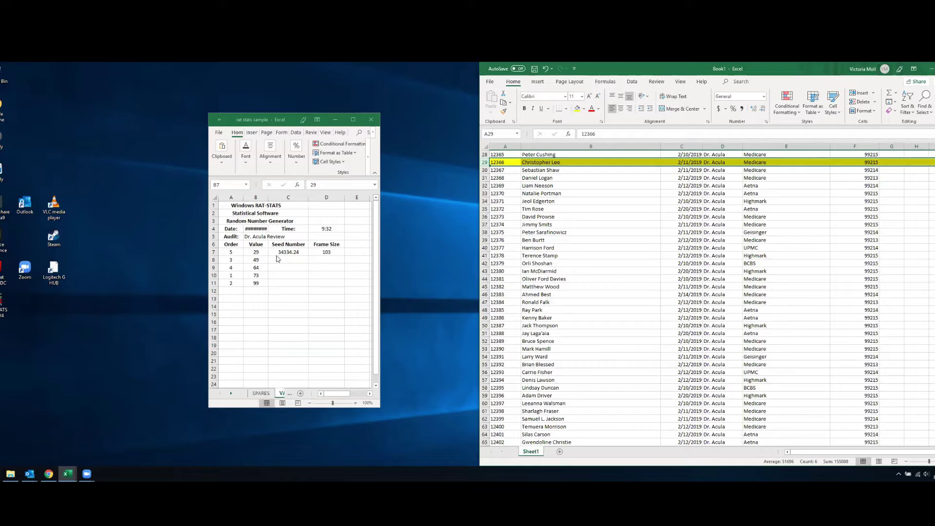
left_click(485, 317)
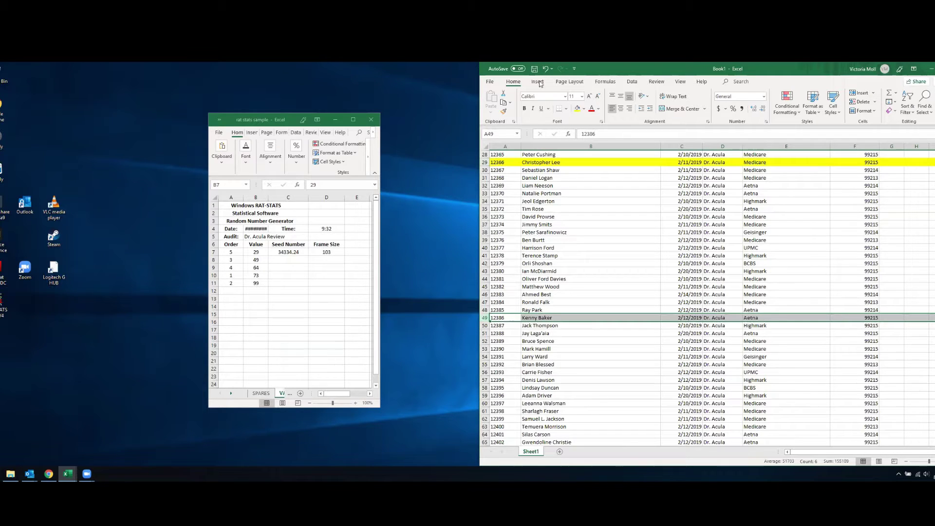
left_click(578, 108)
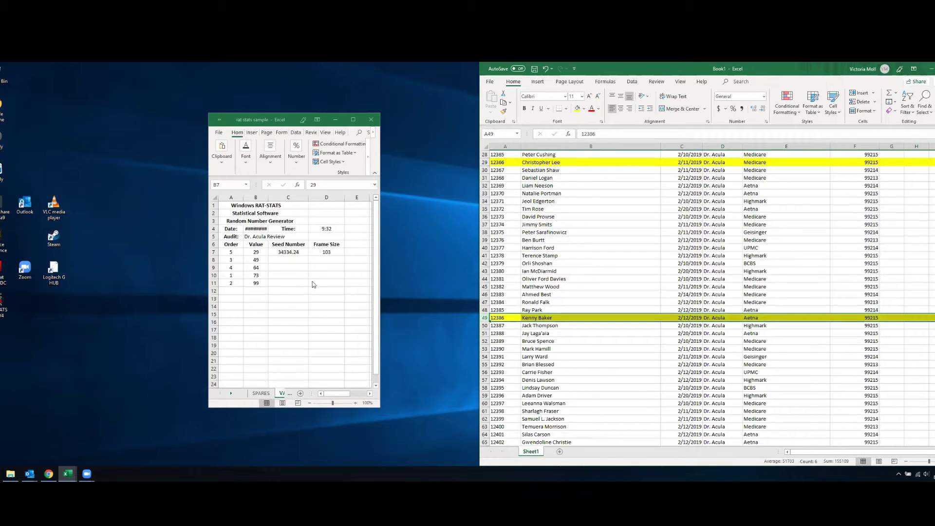
Step: Widen the sample window and review the SPARES sheet before returning to VALUES
left_click_drag(380, 276, 442, 275)
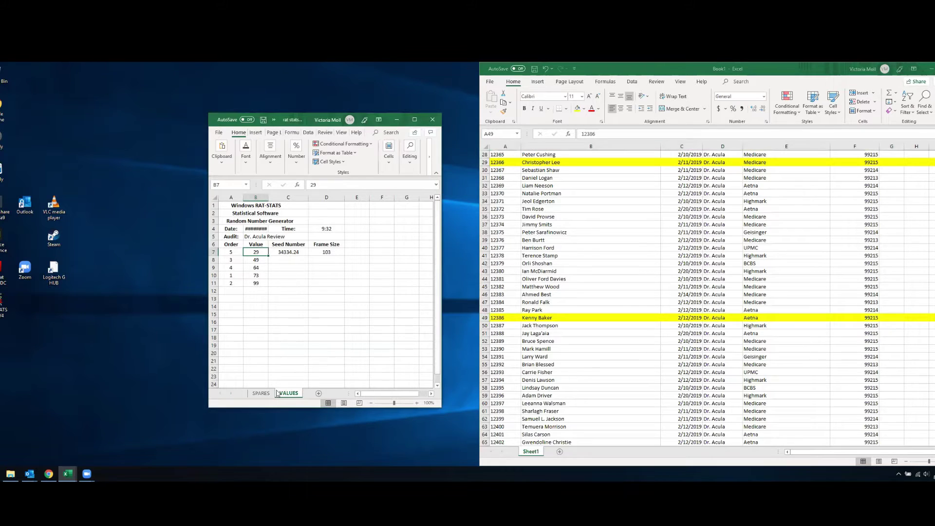
left_click(257, 393)
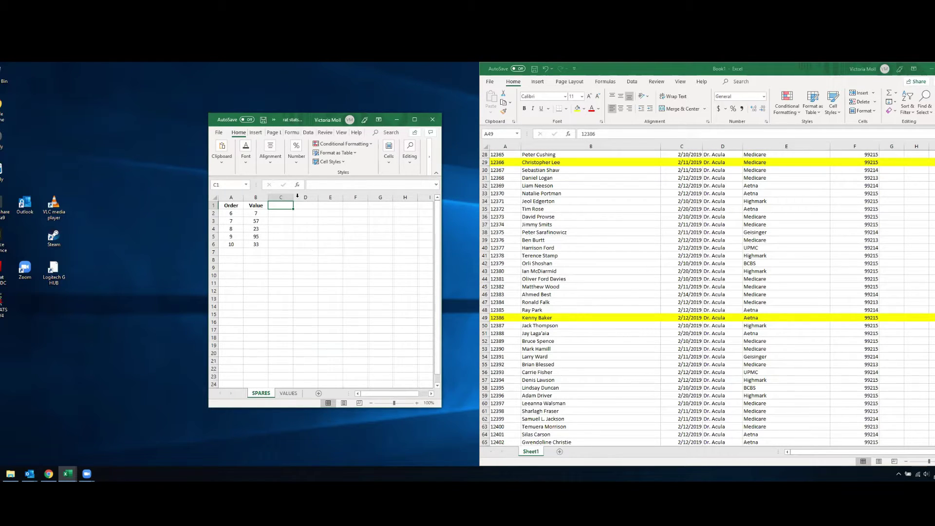
left_click(289, 393)
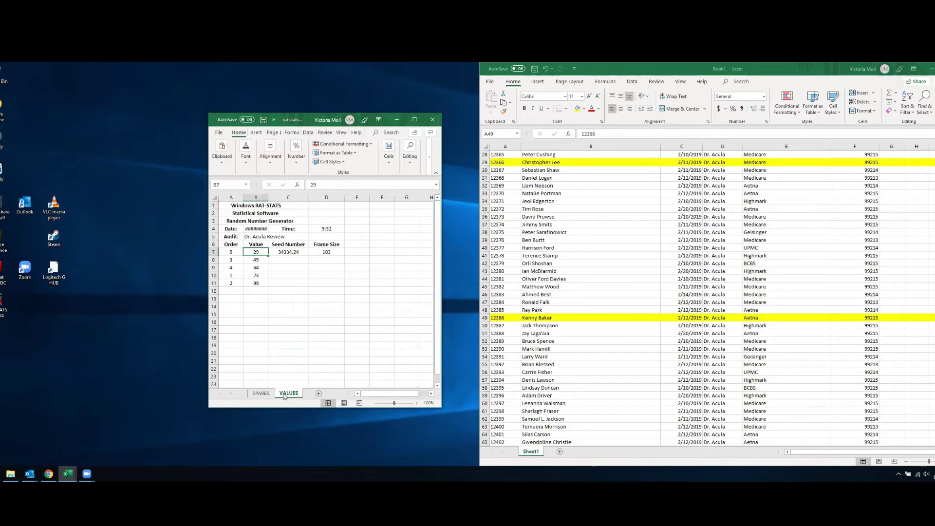
left_click(298, 329)
Step: Insert an empty column C after the Name column in the claims list
scroll(639, 236, "up", 9)
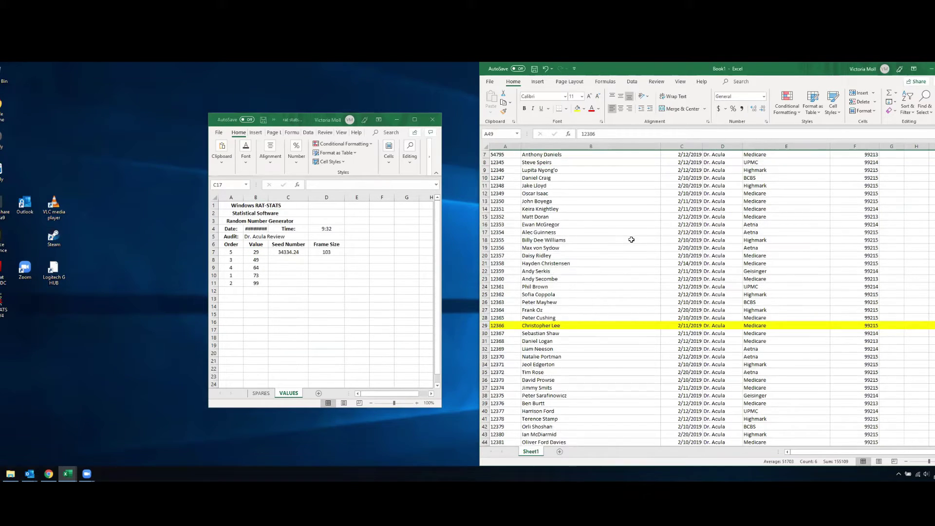
right_click(667, 146)
left_click(679, 207)
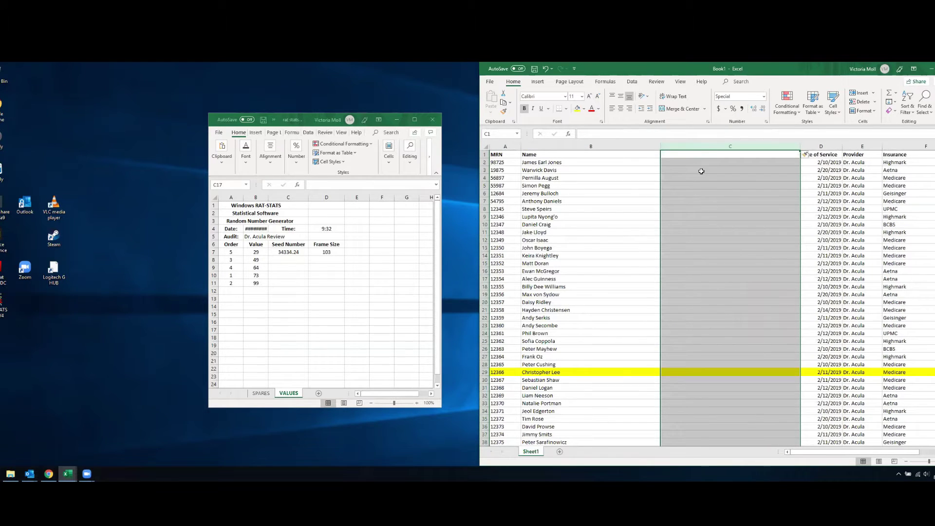
Step: Enter an x in cell C29 for the highlighted row 29, then select the row 49 cell
left_click(658, 369)
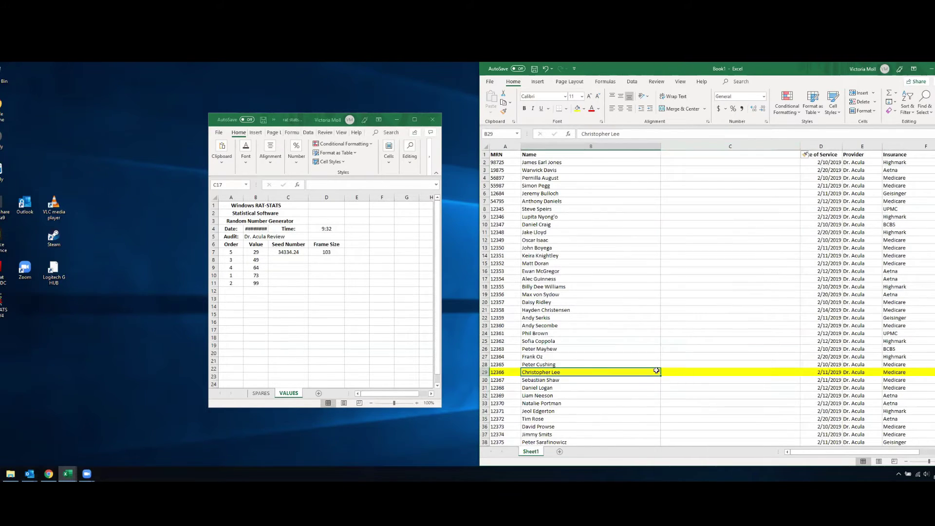
left_click(700, 371)
type("x")
left_click(697, 403)
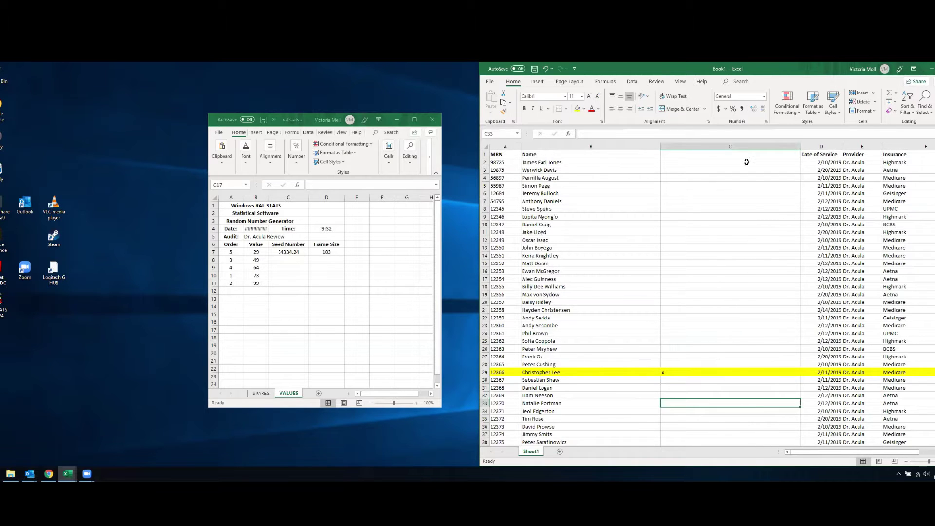
left_click(715, 155)
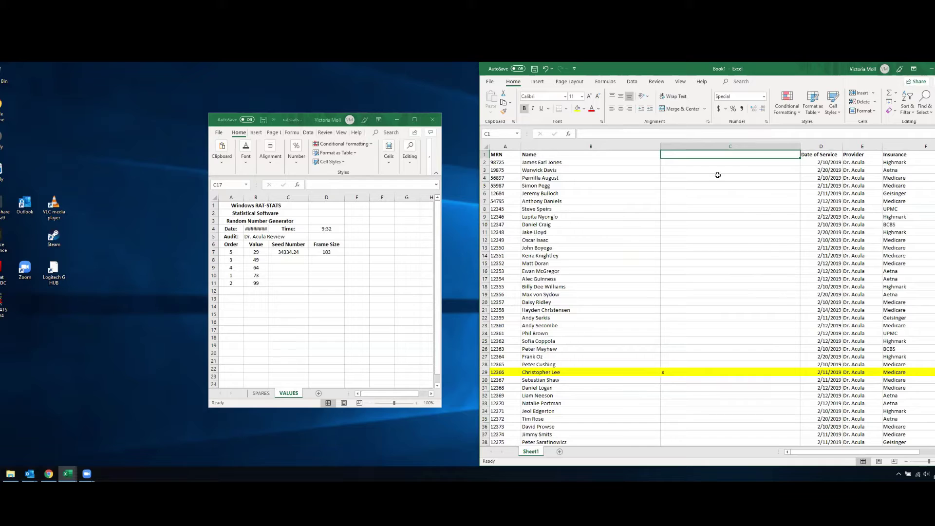
left_click(684, 373)
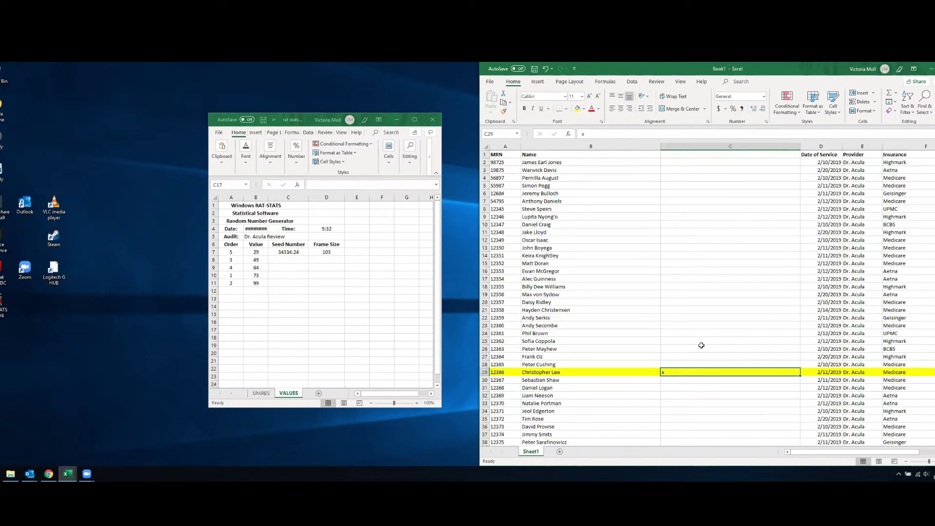
scroll(708, 343, "down", 9)
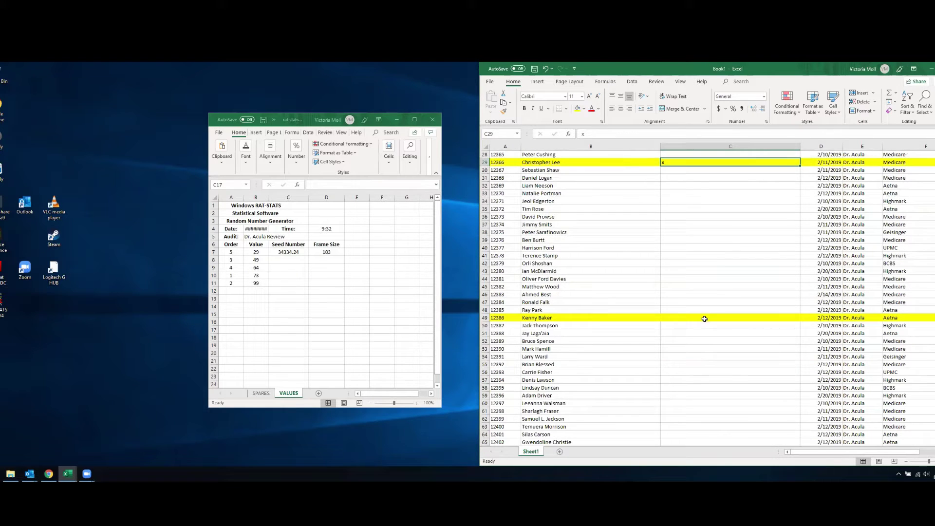
left_click(709, 317)
scroll(715, 316, "up", 9)
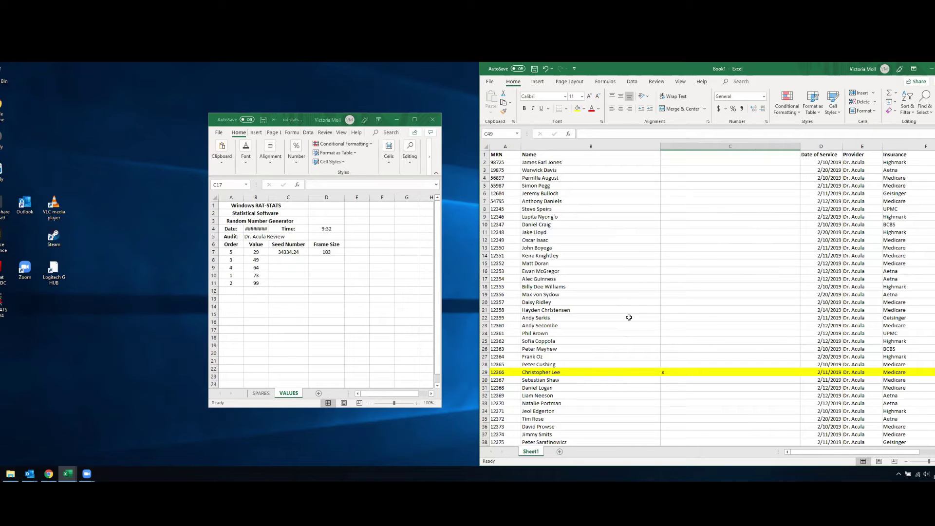
scroll(618, 317, "down", 14)
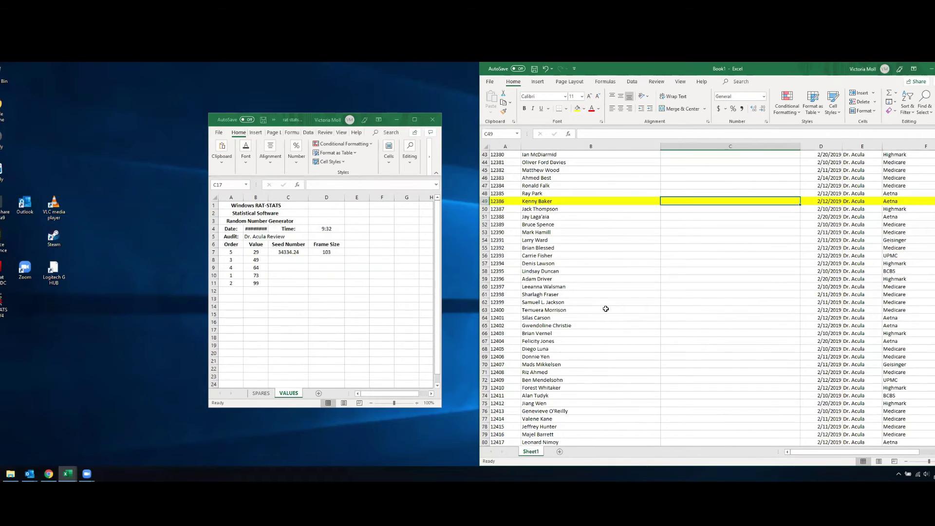
scroll(632, 225, "down", 11)
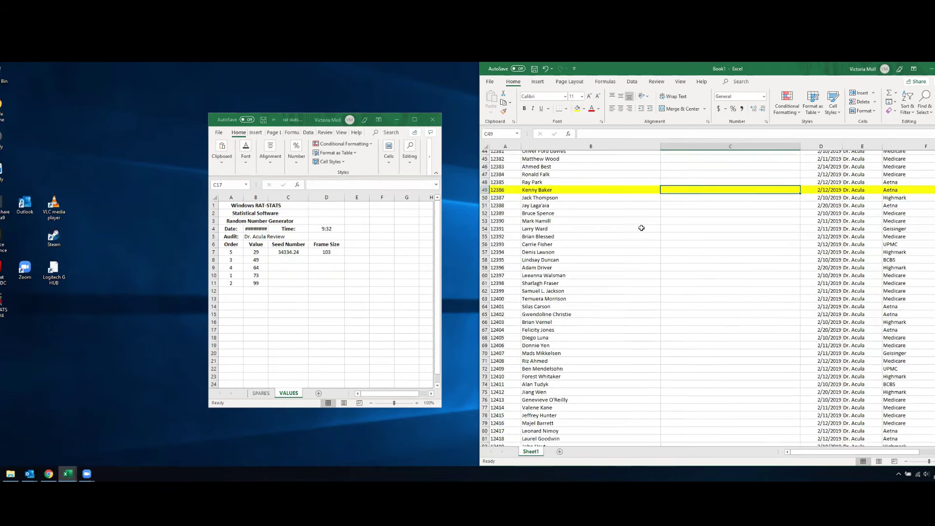
scroll(633, 240, "up", 13)
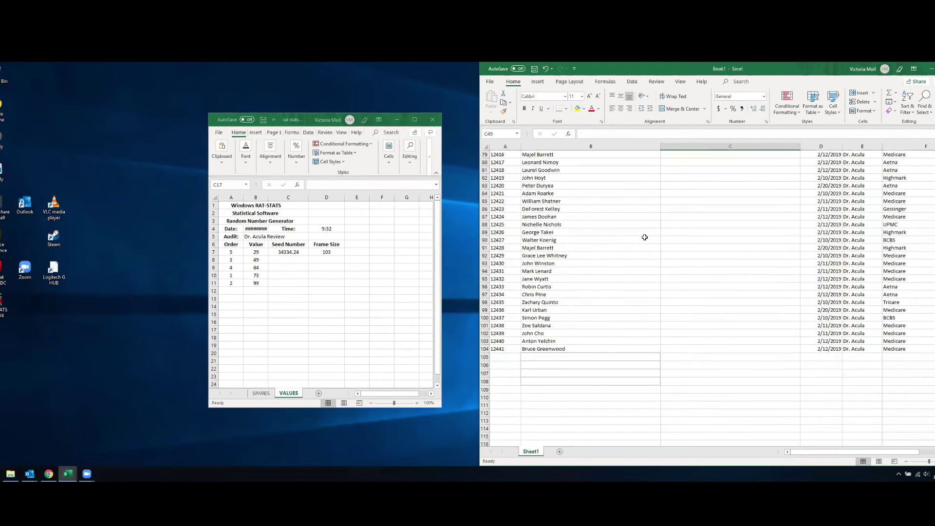